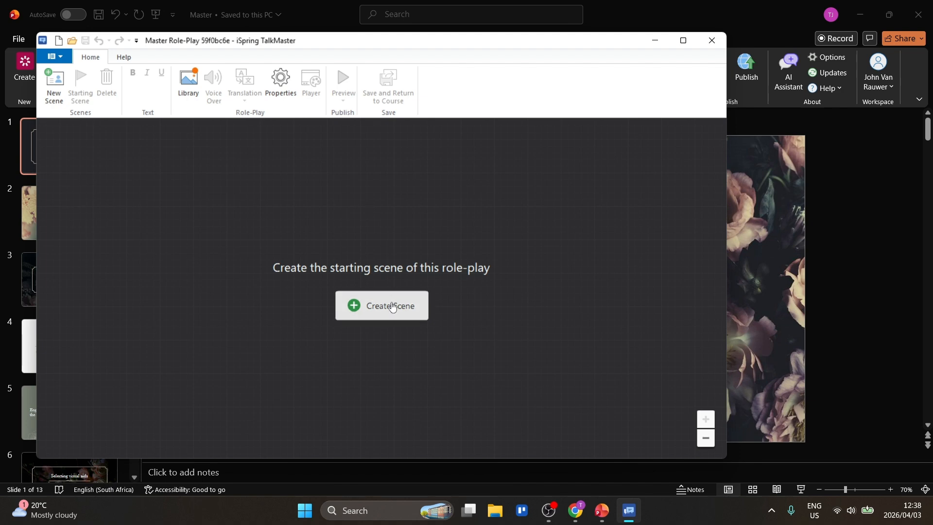
Create the starting scene of the role-play with the character speech "Hi and welcome to iSpring!".
left_click(391, 303)
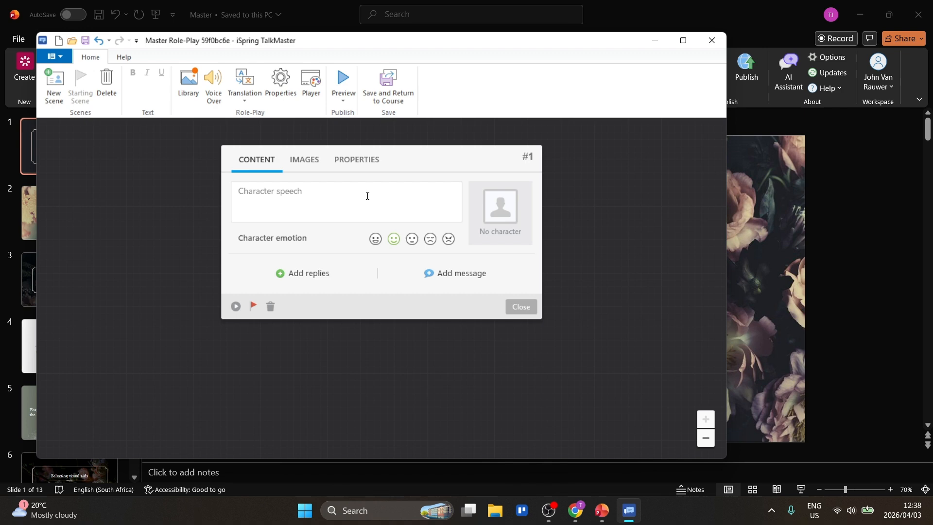
left_click(321, 197)
type("Hi and welcome to iSpring!")
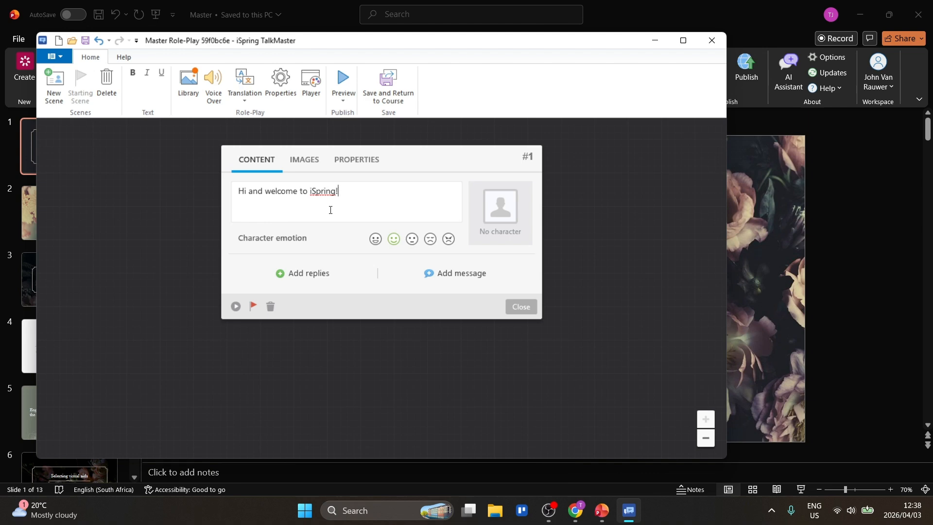
Assign the built-in blonde woman in a black blazer as the scene's character.
left_click(502, 224)
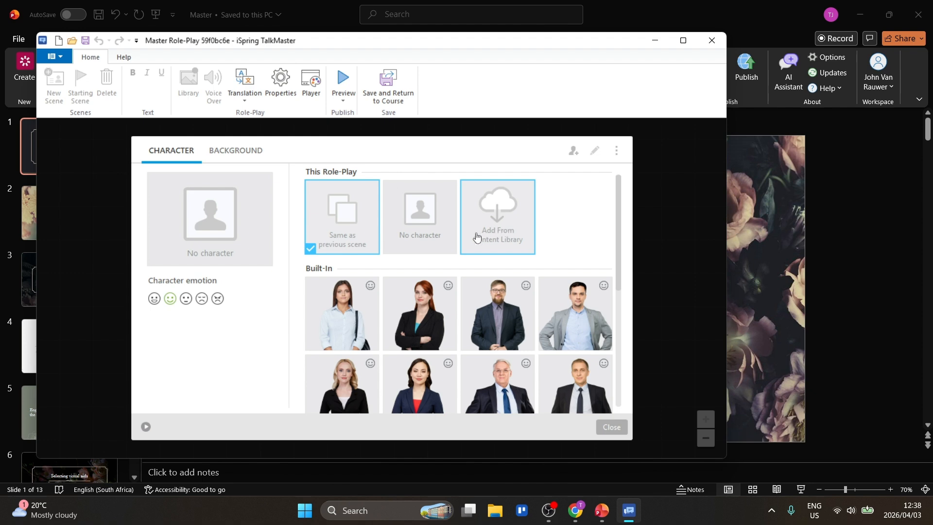
scroll(491, 272, "down", 5)
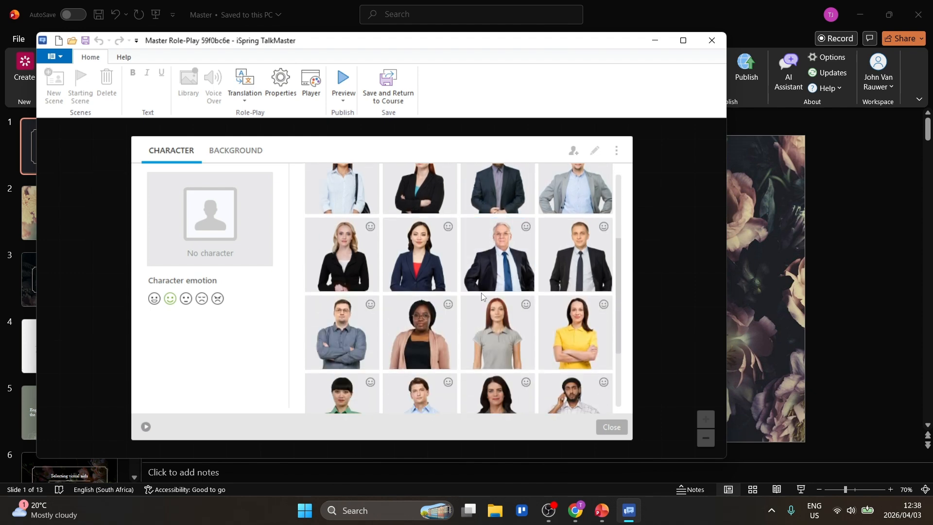
scroll(473, 324, "down", 1)
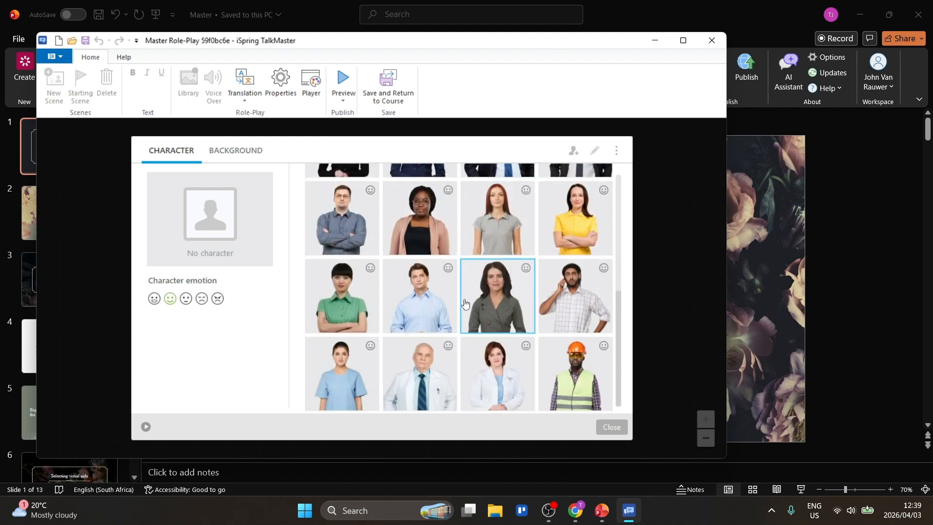
scroll(466, 303, "up", 8)
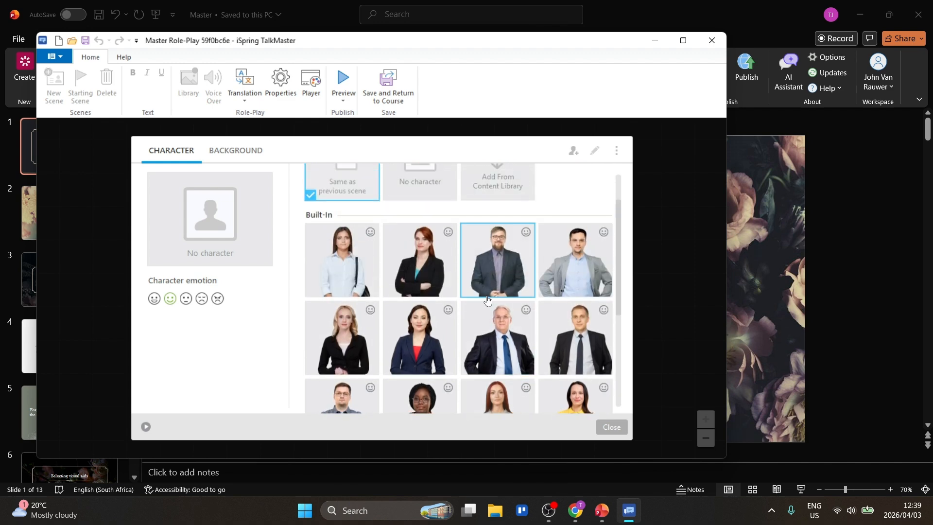
left_click(347, 339)
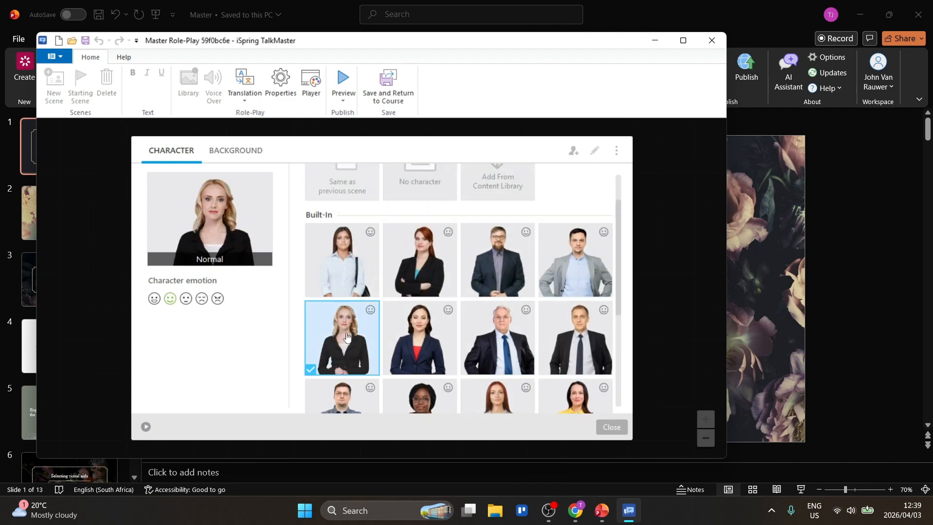
Set the scene's background to the built-in electronics store image with the TV displays.
left_click(232, 151)
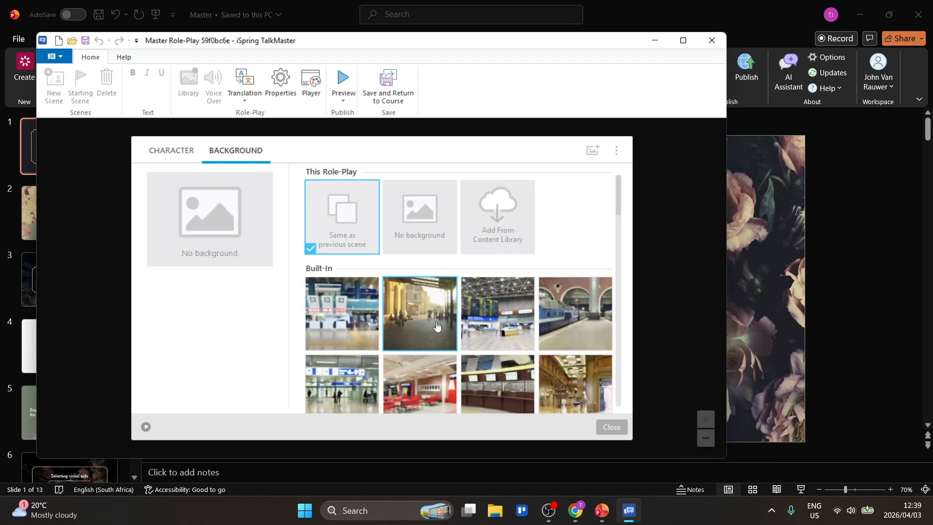
scroll(434, 335, "down", 2)
scroll(434, 335, "down", 3)
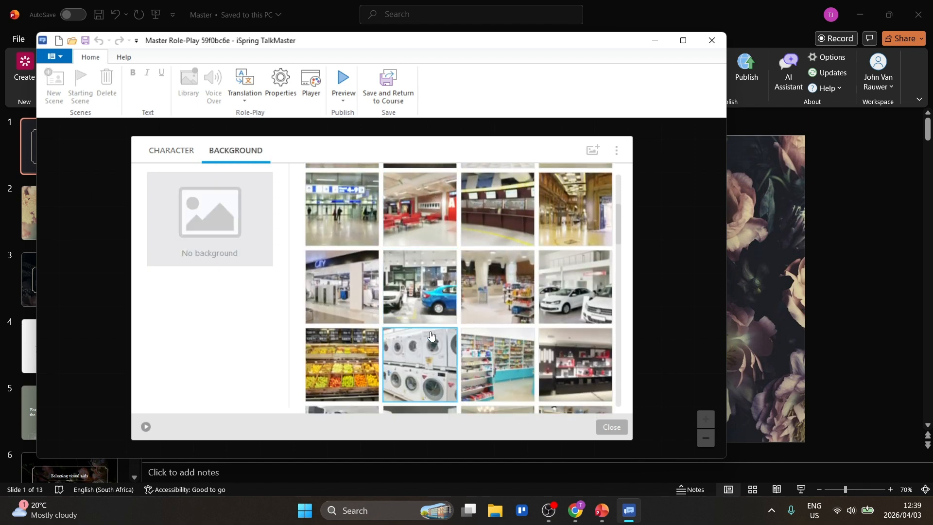
scroll(427, 335, "down", 5)
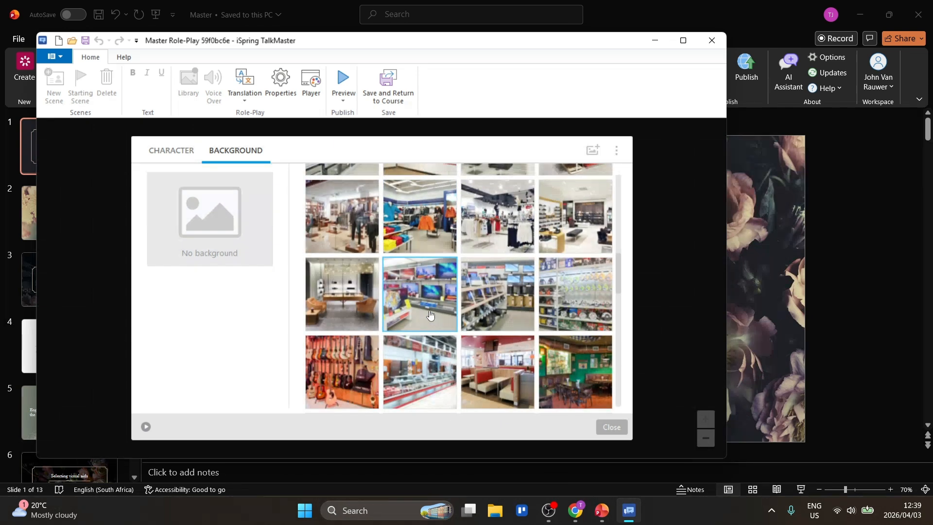
left_click(430, 315)
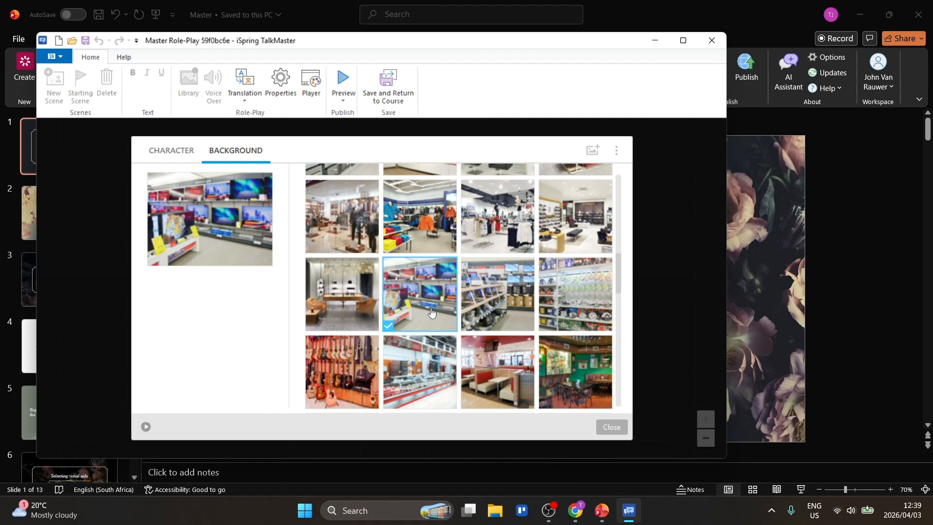
left_click(612, 427)
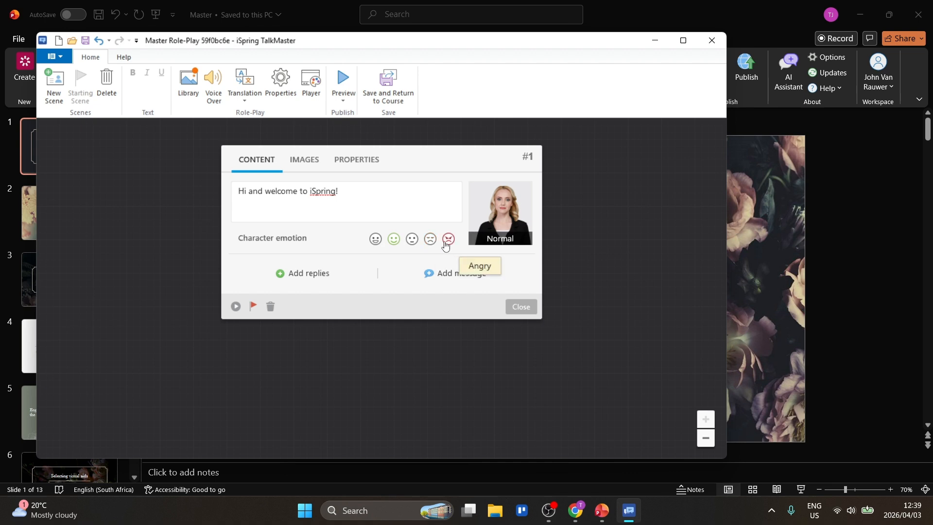
Set the character's emotion to Happy and review the scene's images and color properties.
left_click(374, 239)
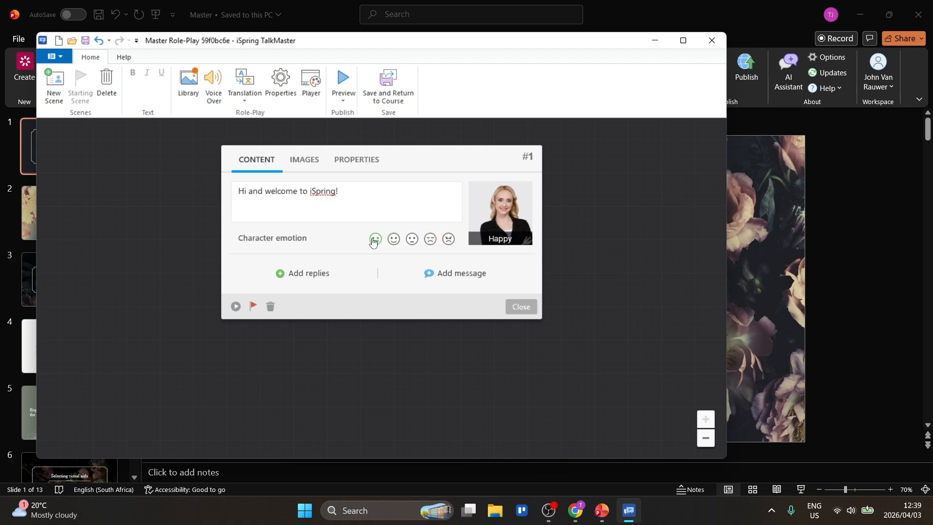
left_click(301, 166)
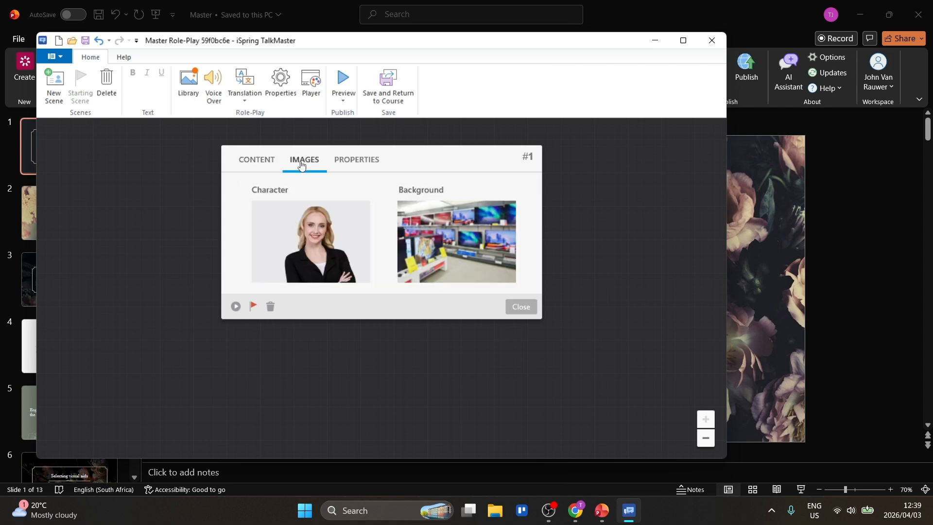
left_click(356, 159)
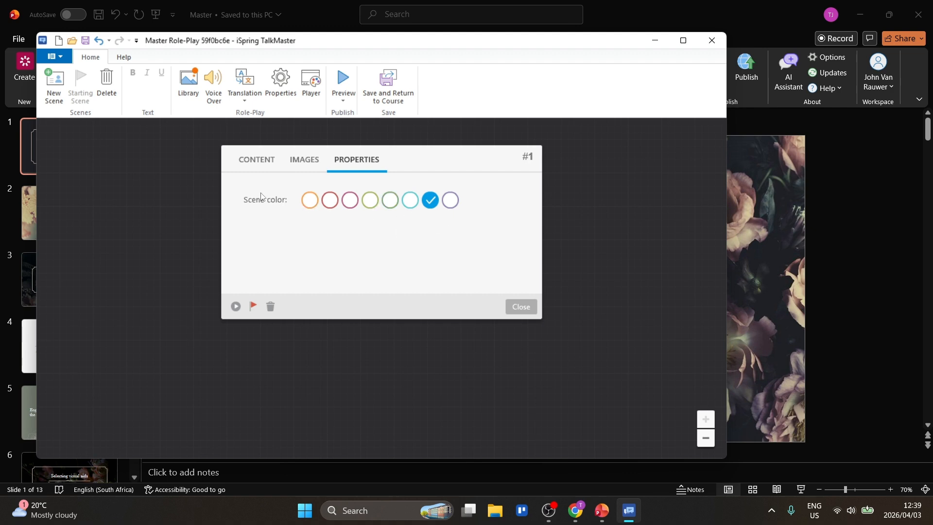
left_click(251, 160)
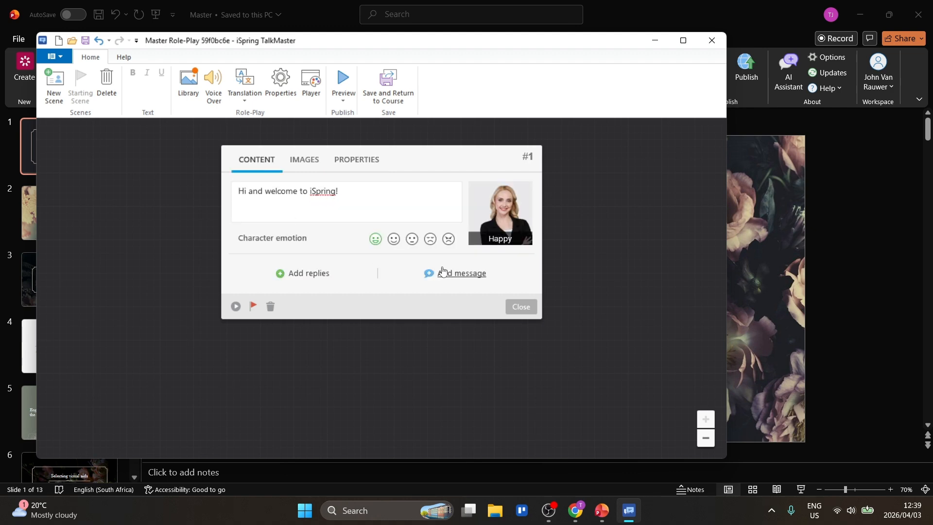
Add a blank reply option to scene #1 and move the scene block to the left side of the canvas.
left_click(295, 275)
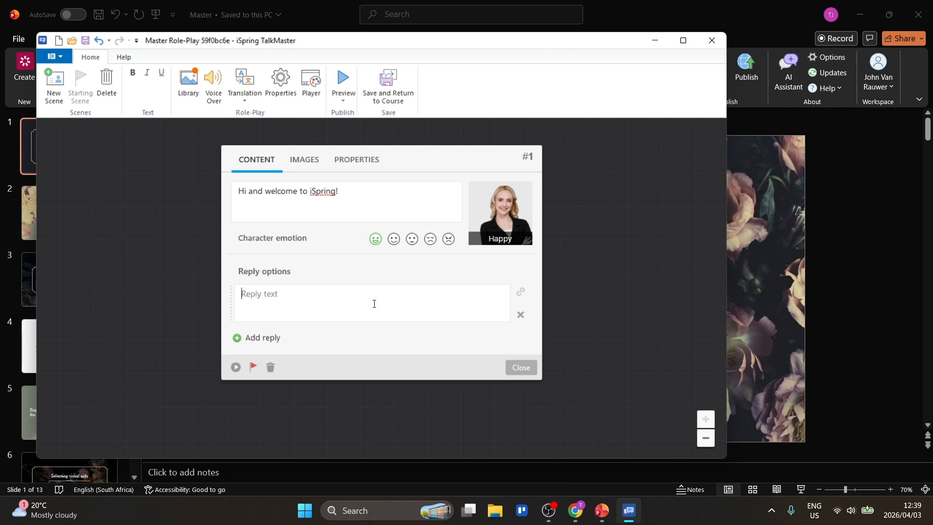
left_click(517, 370)
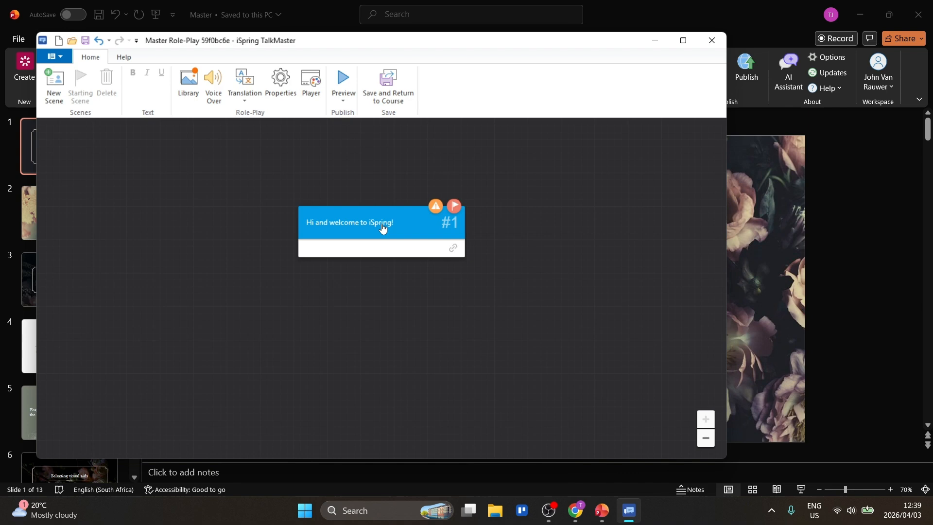
left_click_drag(382, 229, 181, 216)
double_click(197, 204)
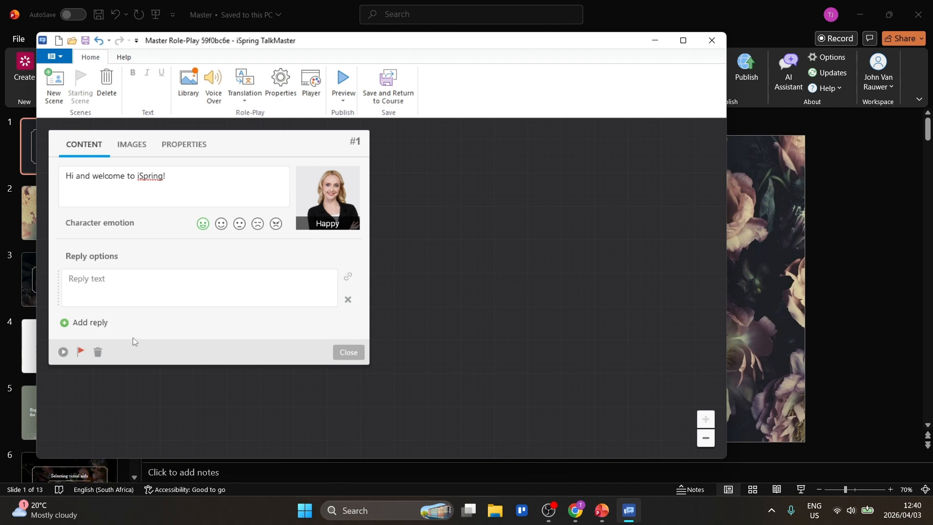
left_click(408, 295)
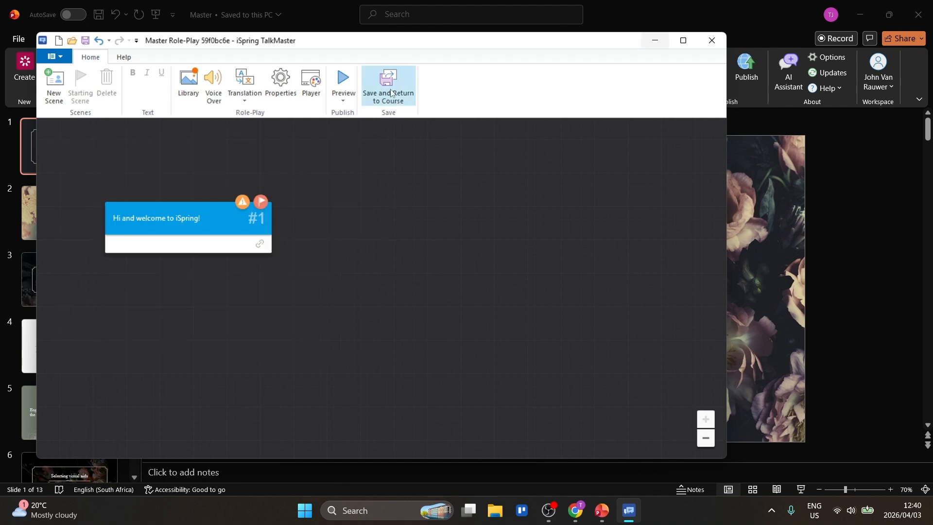
Insert a text-to-speech voice-over for the greeting in English (United States) with the Abigail (Standard voice) voice.
left_click(216, 93)
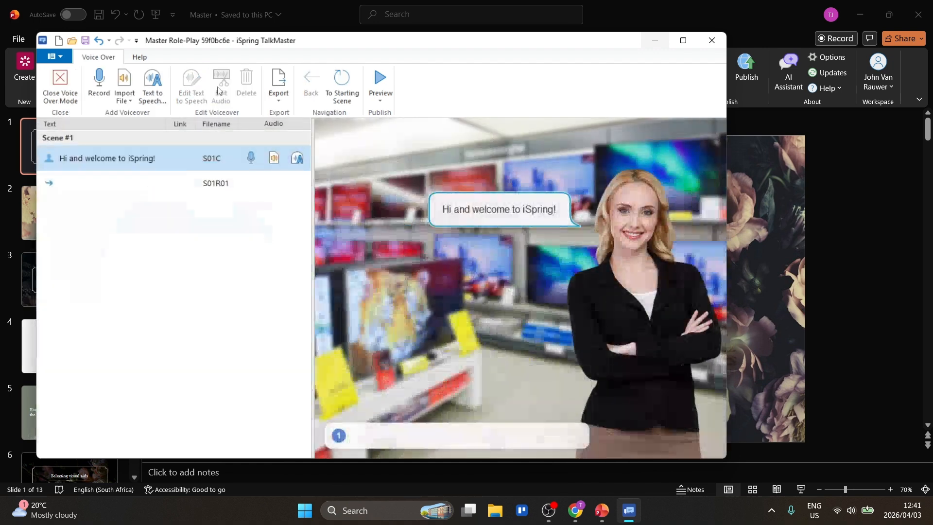
left_click(297, 160)
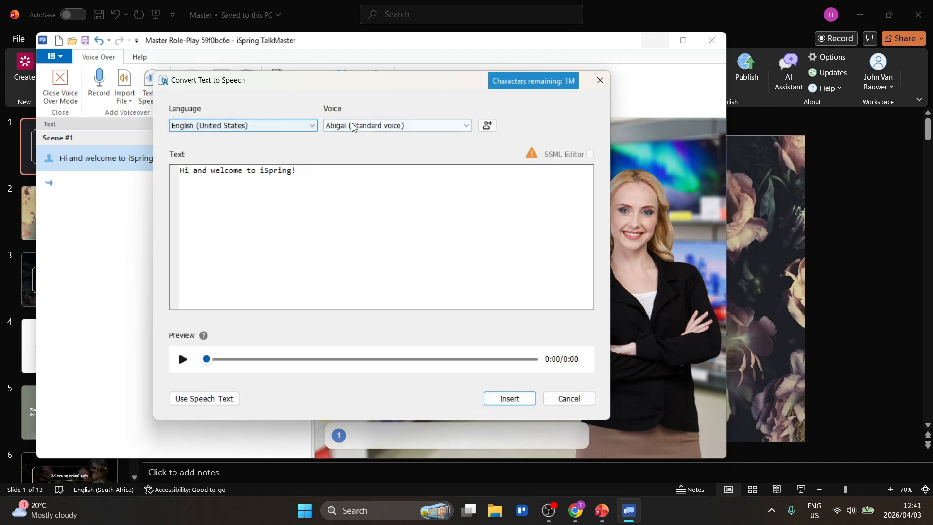
left_click(489, 127)
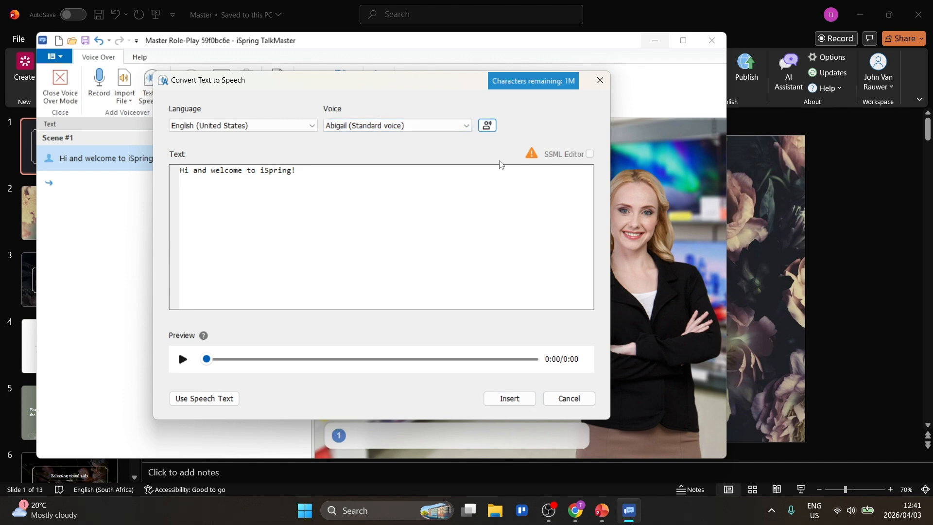
left_click(393, 282)
left_click(499, 398)
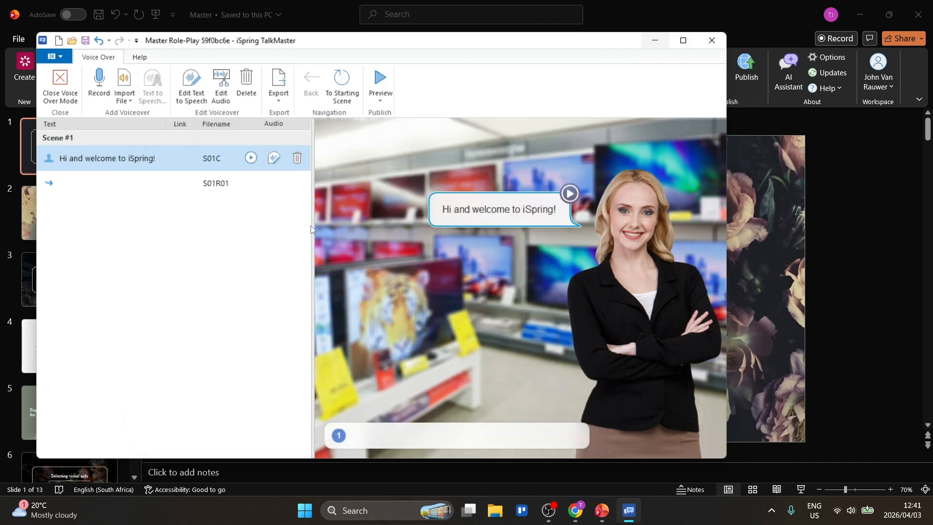
Preview the role-play with its voice-over, close the preview and leave voice-over mode.
left_click(380, 80)
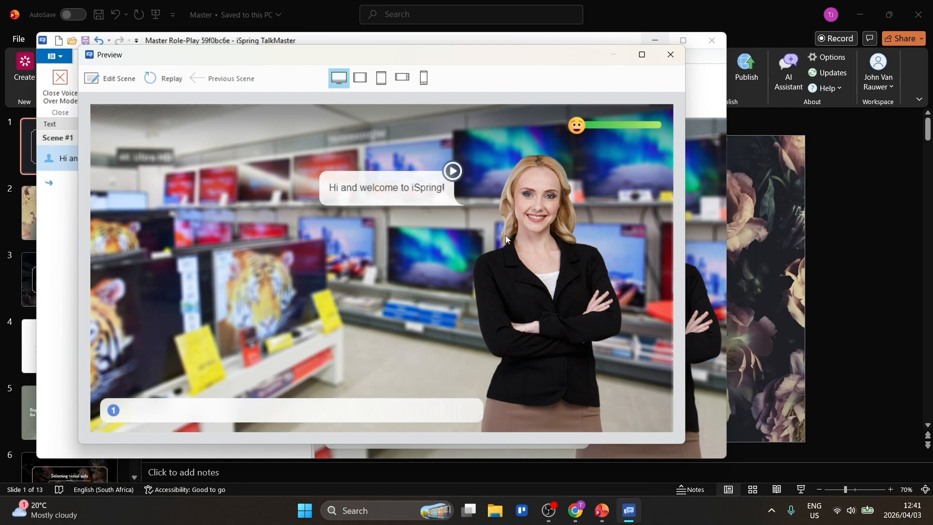
left_click(670, 56)
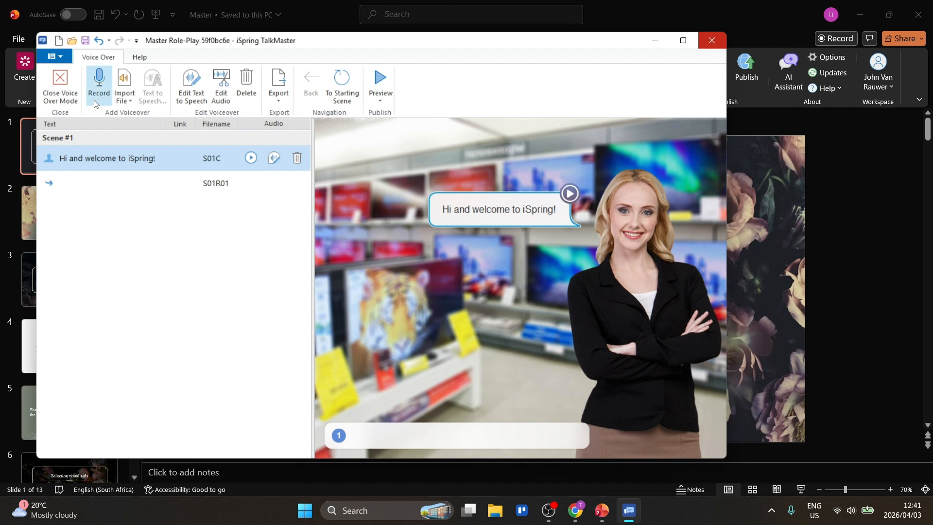
left_click(60, 92)
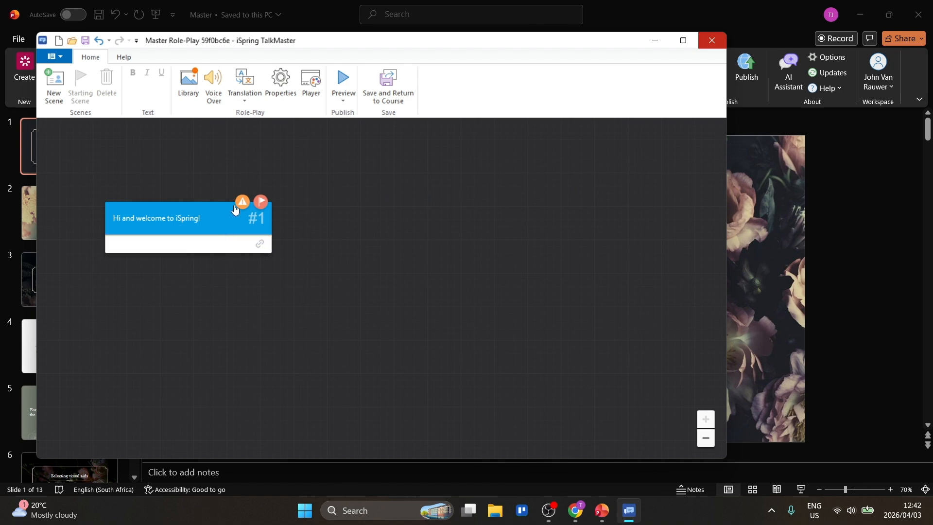
Save the role-play and return to the course presentation in PowerPoint.
mouse_move(243, 201)
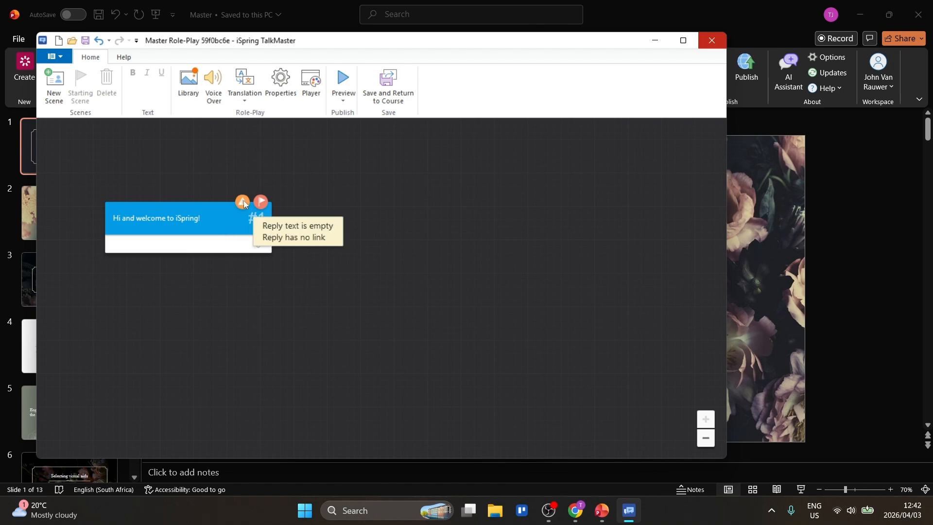
left_click(388, 92)
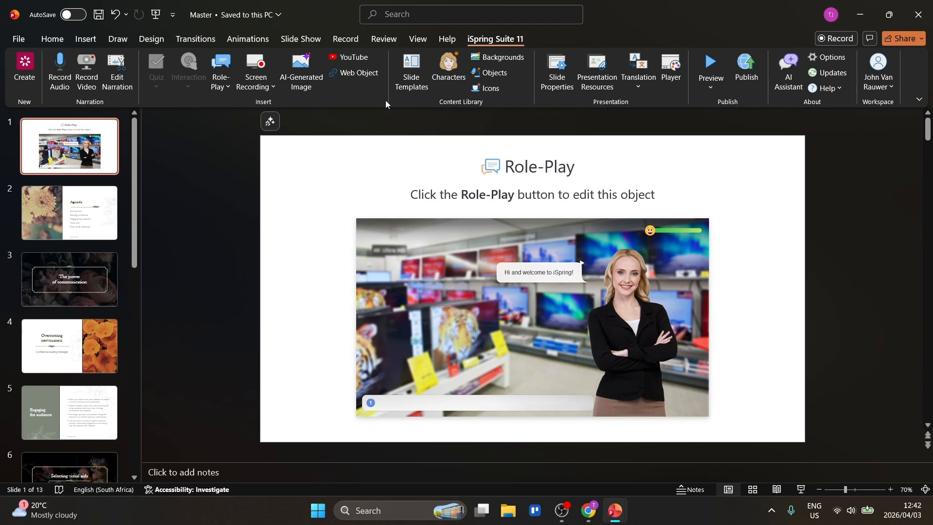
mouse_move(77, 136)
left_mouse_down()
mouse_move(63, 290)
mouse_move(53, 95)
mouse_move(61, 438)
mouse_move(71, 129)
left_mouse_up()
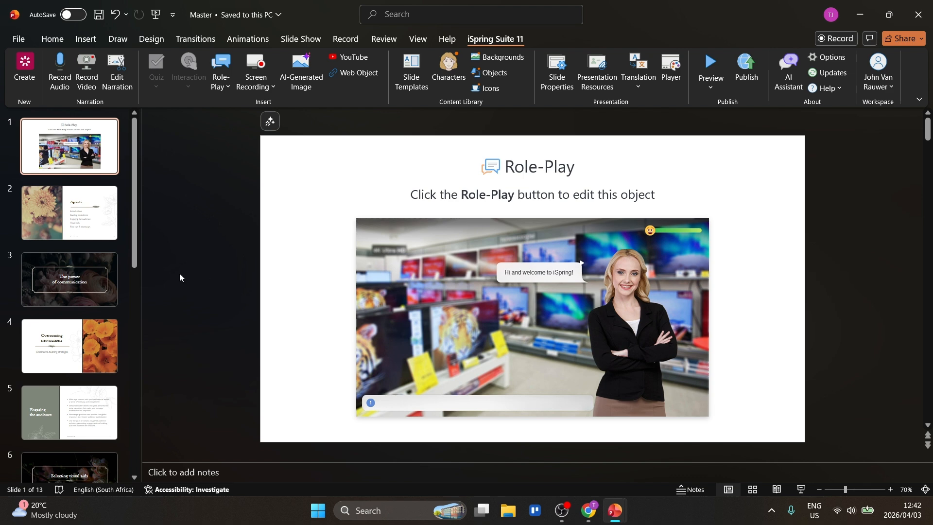
Open the iSpring screen recording options.
left_click(261, 88)
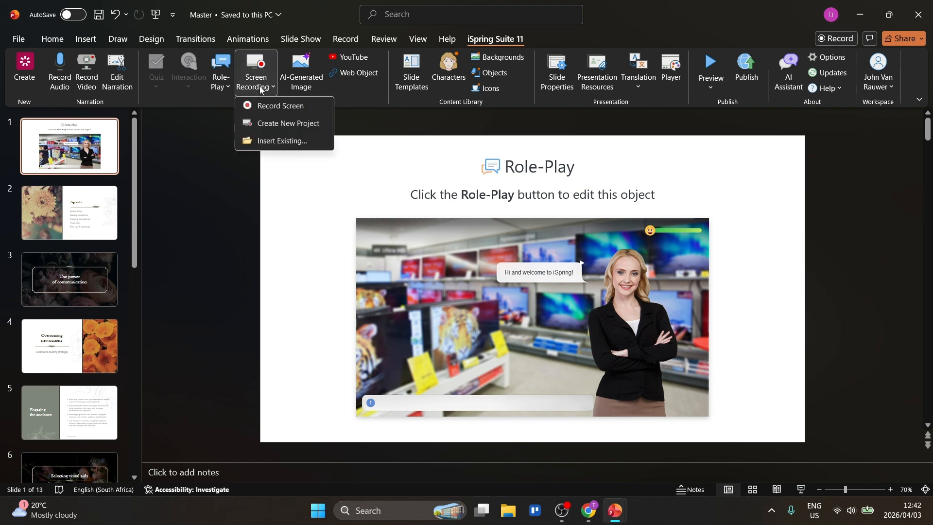